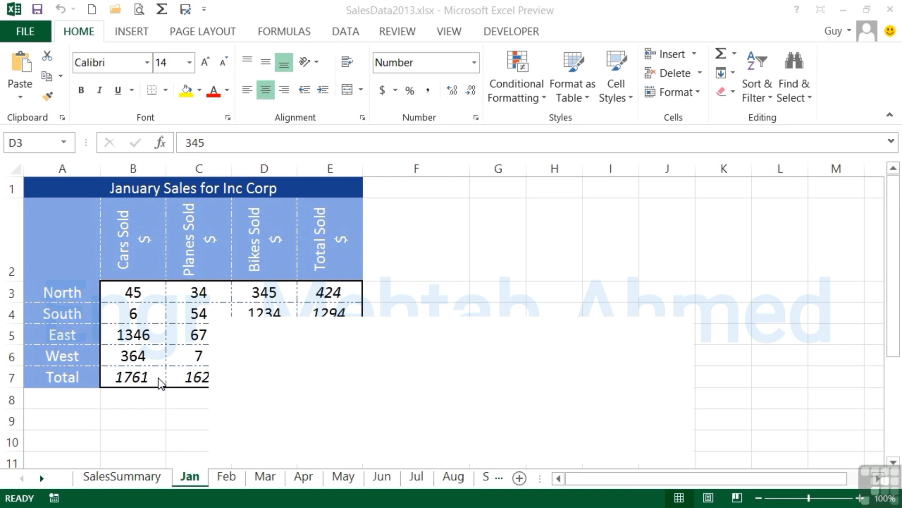
- Clear the Cars Sold total in cell B7 and undo the deletion
click(151, 377)
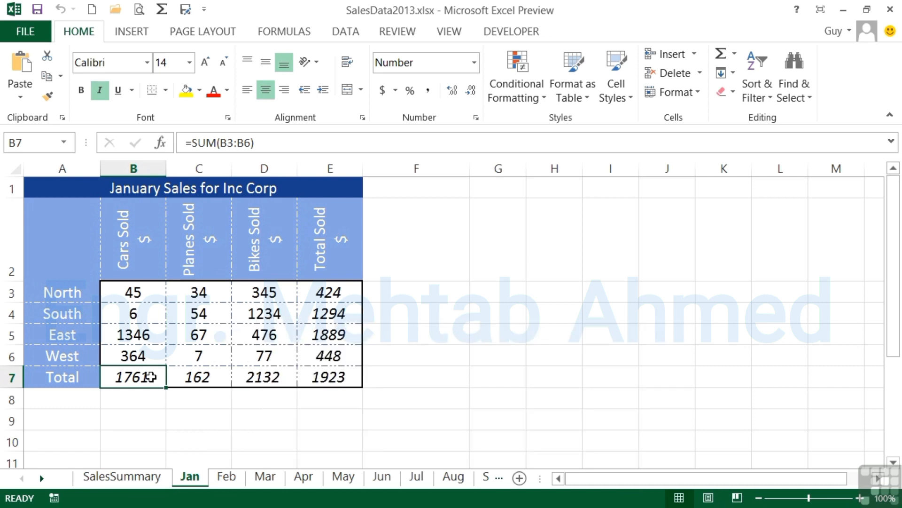
key(Delete)
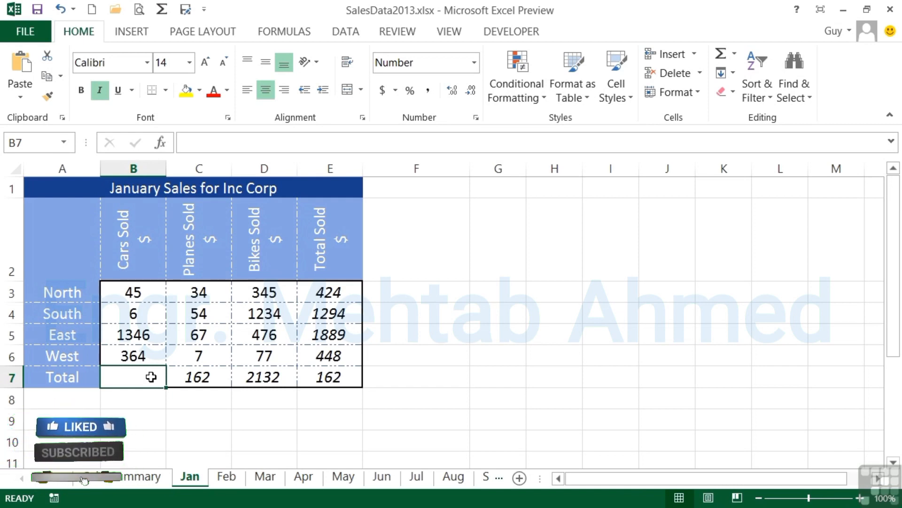
key(ctrl+z)
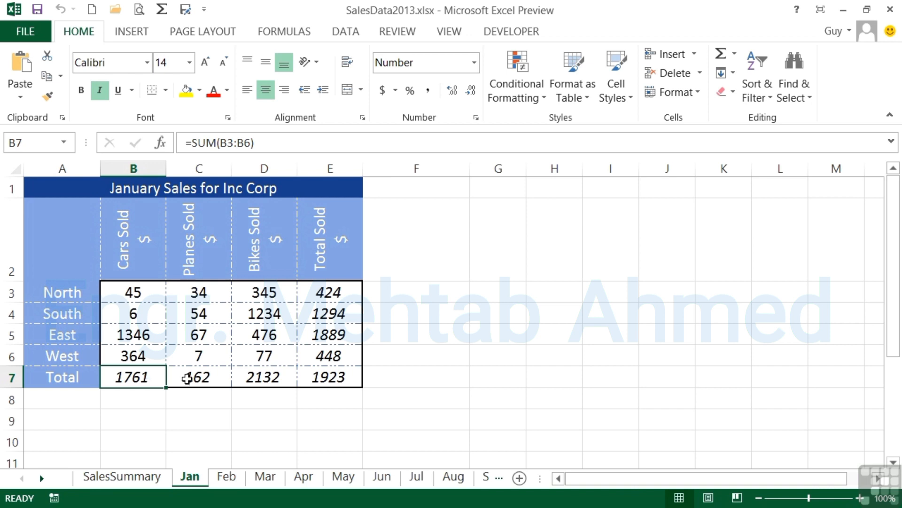
- Protect the Jan sheet without a password, allowing users to select locked and unlocked cells and insert columns
click(398, 32)
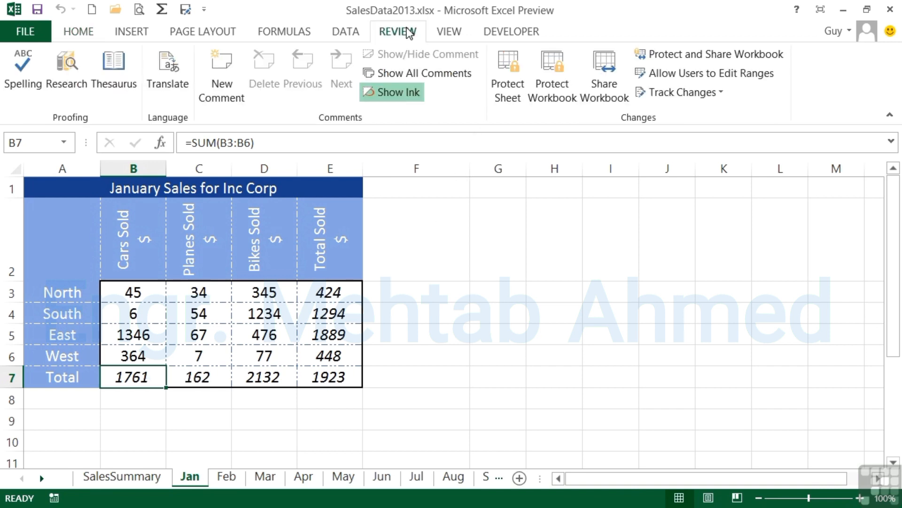
click(511, 89)
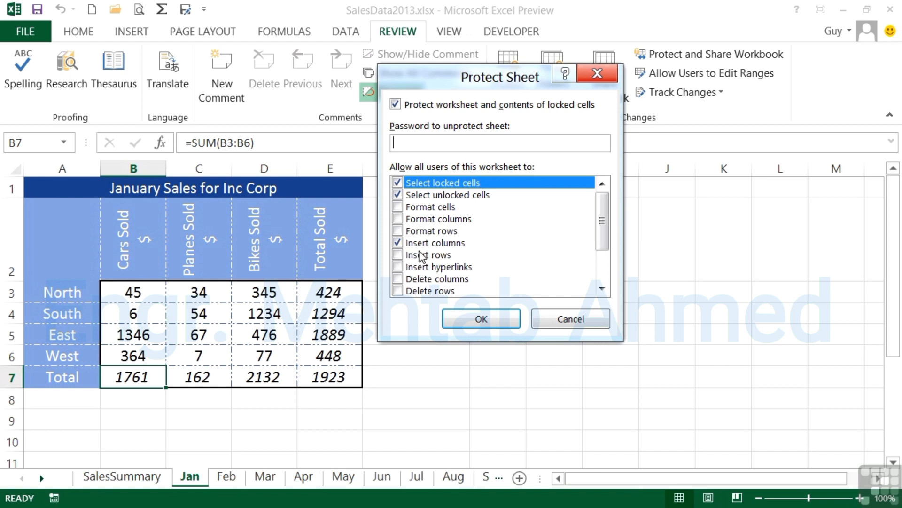
drag(600, 239, 602, 217)
click(478, 319)
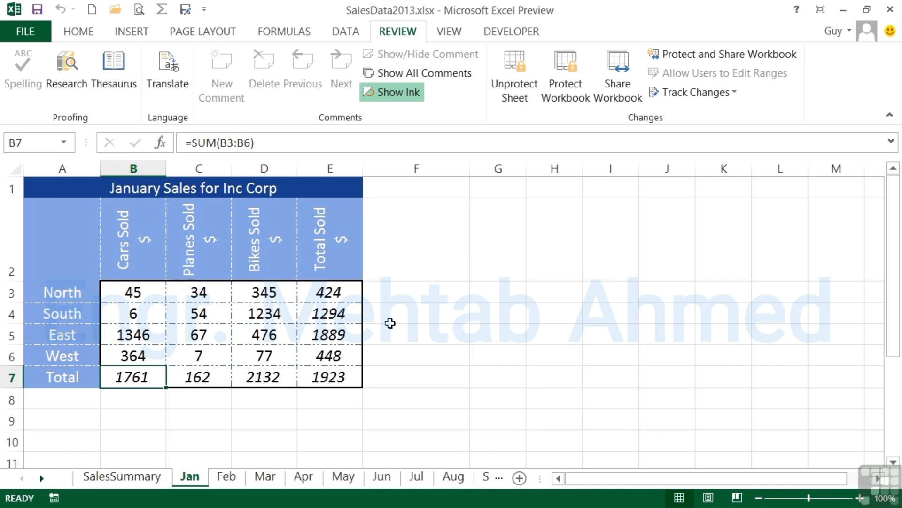
- Try to edit the Planes Sold value for South in cell C4 of the protected sheet
drag(198, 313, 264, 355)
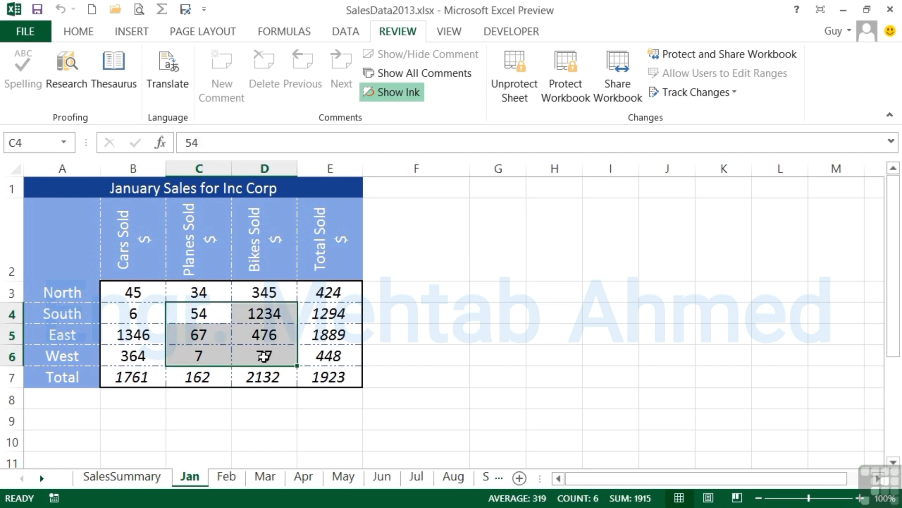
click(210, 317)
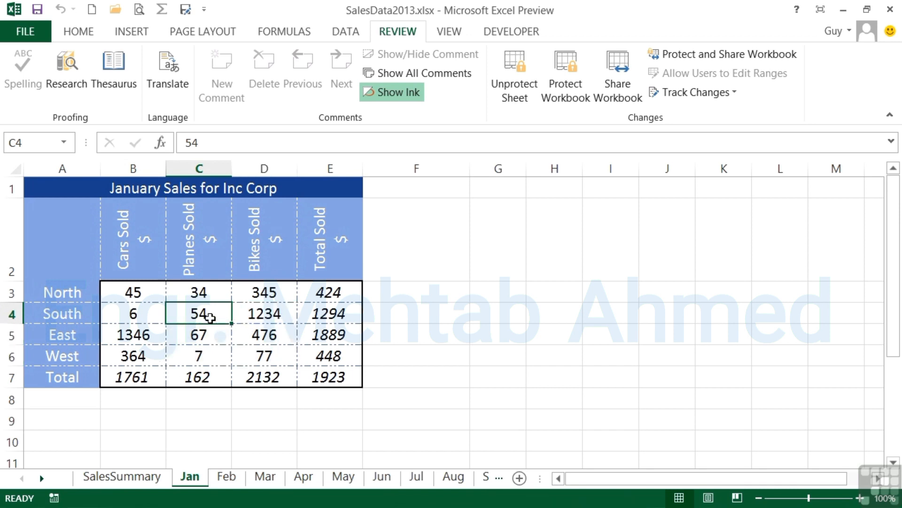
double_click(211, 318)
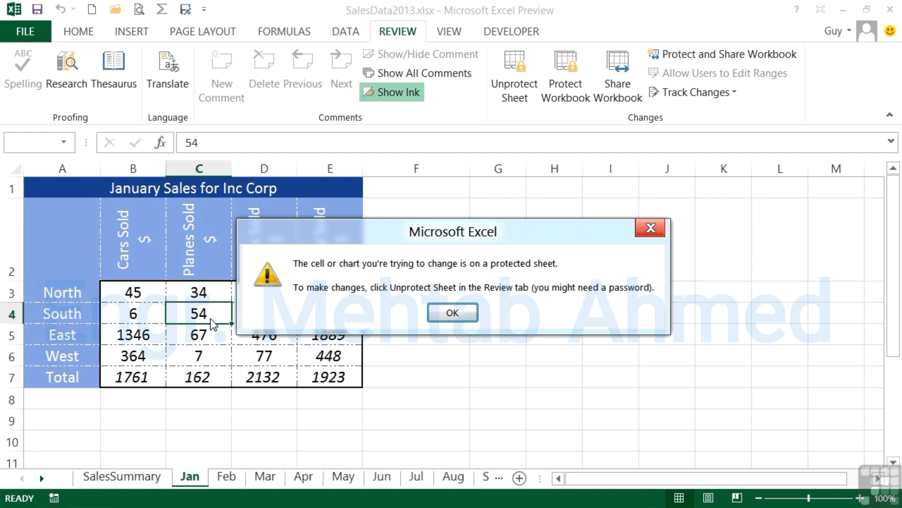
click(461, 314)
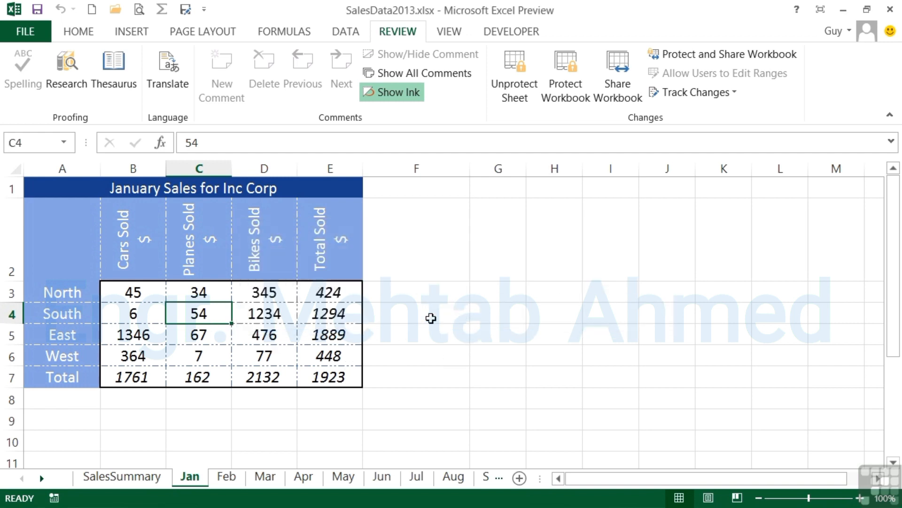
- Insert a new column before the Bikes Sold column
drag(217, 314, 294, 364)
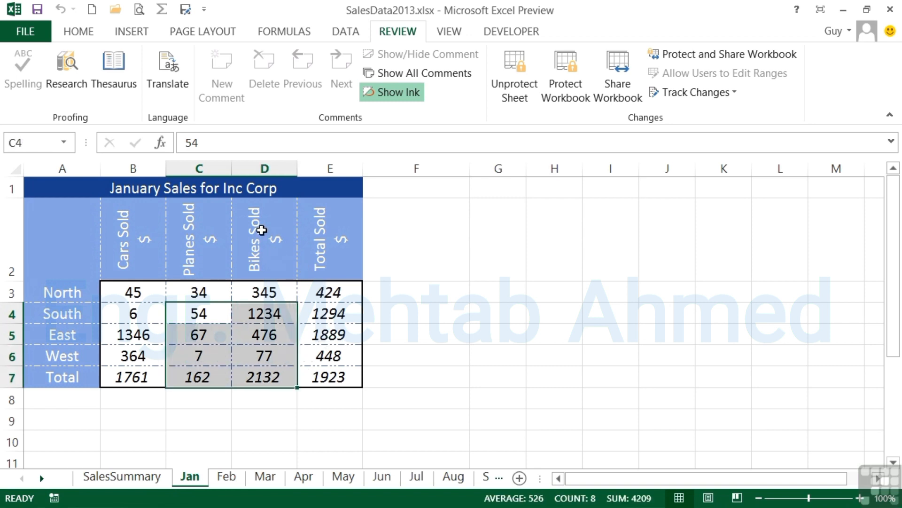
click(274, 168)
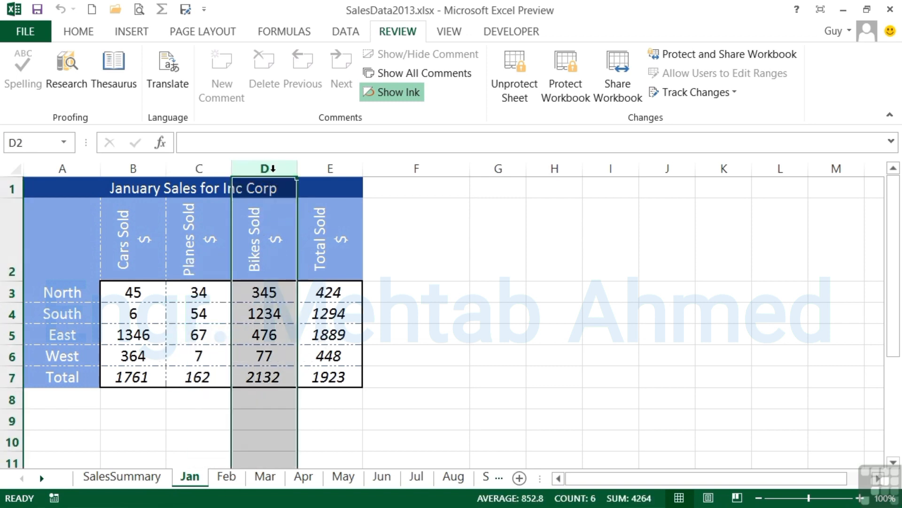
right_click(282, 172)
click(327, 291)
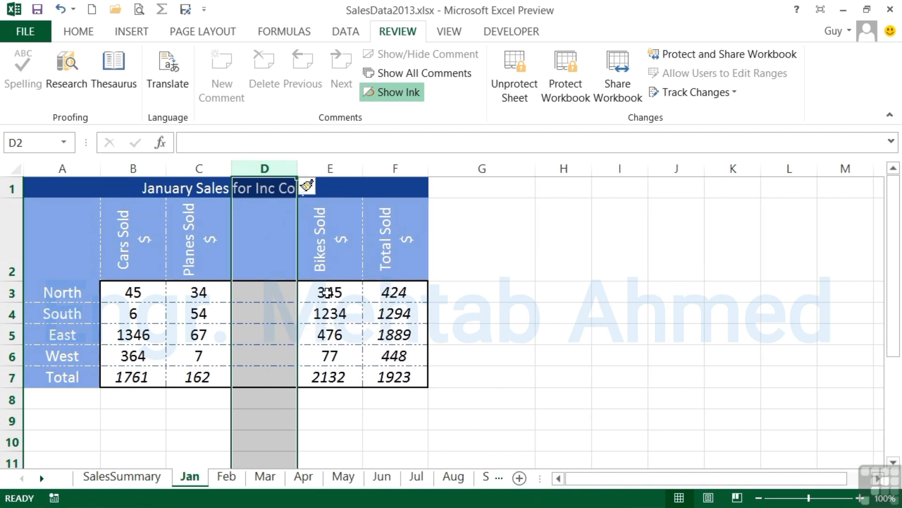
- Check which editing commands are available for row 5 and for the empty column D on the protected sheet
click(12, 334)
right_click(18, 336)
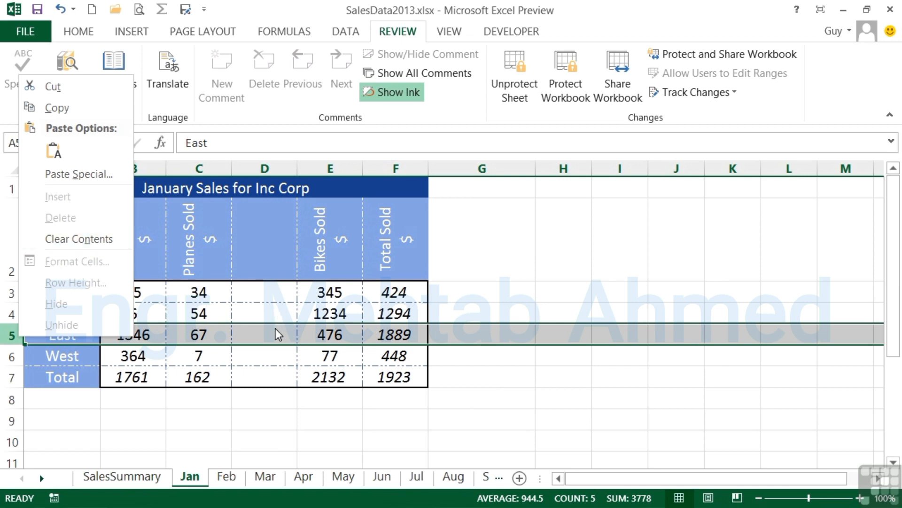
key(Escape)
click(265, 167)
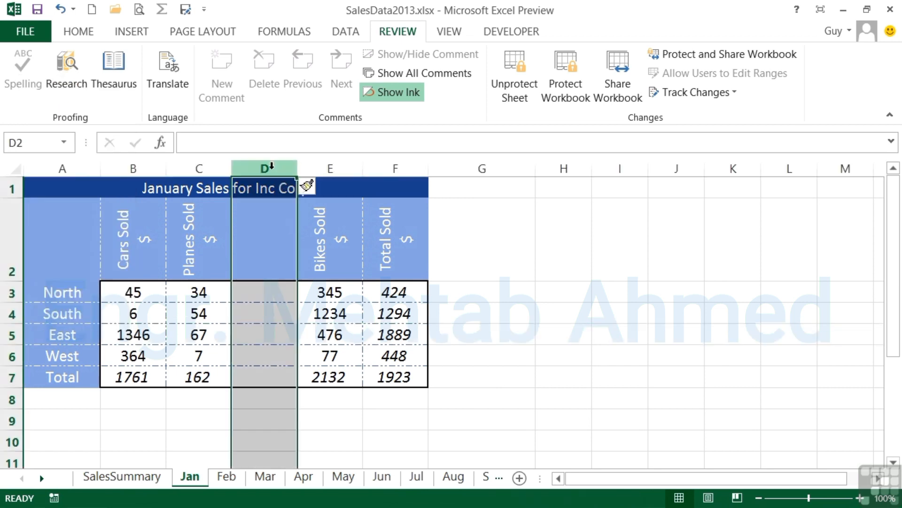
right_click(267, 170)
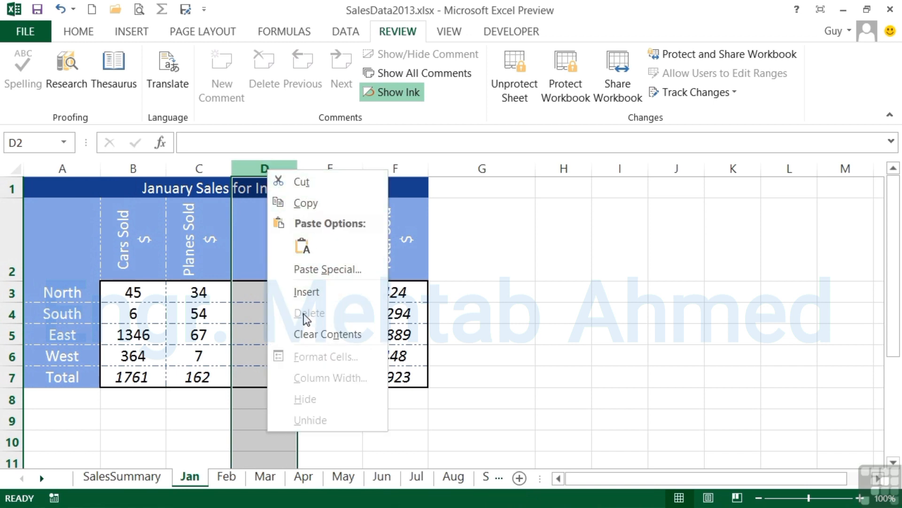
click(244, 290)
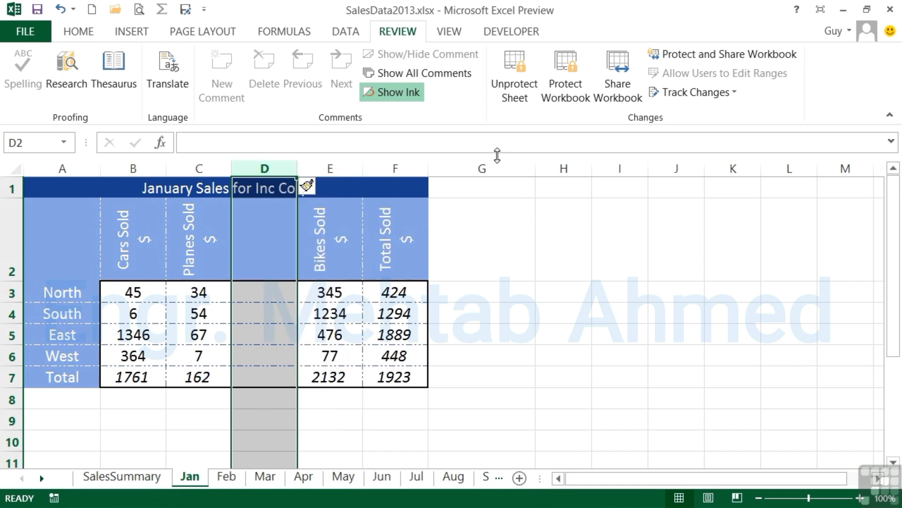
- Unprotect the Jan sheet and delete the empty column D
click(519, 82)
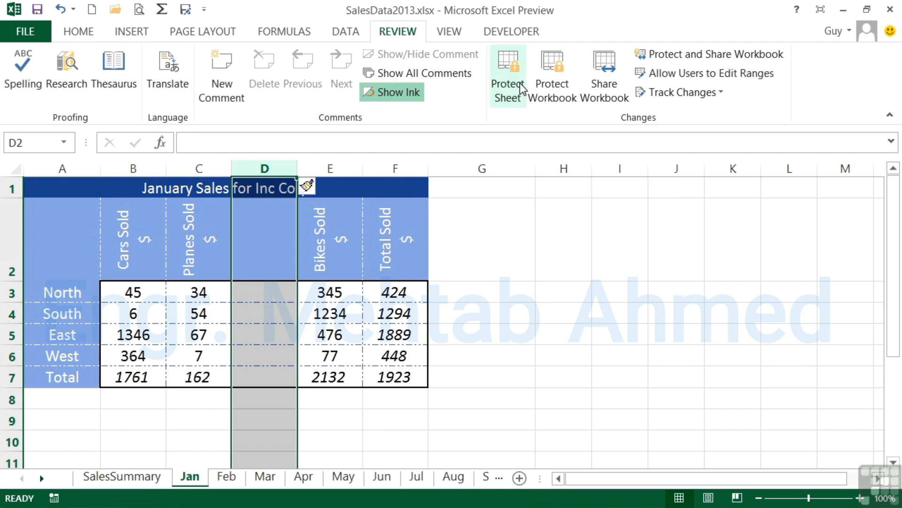
right_click(258, 169)
click(296, 316)
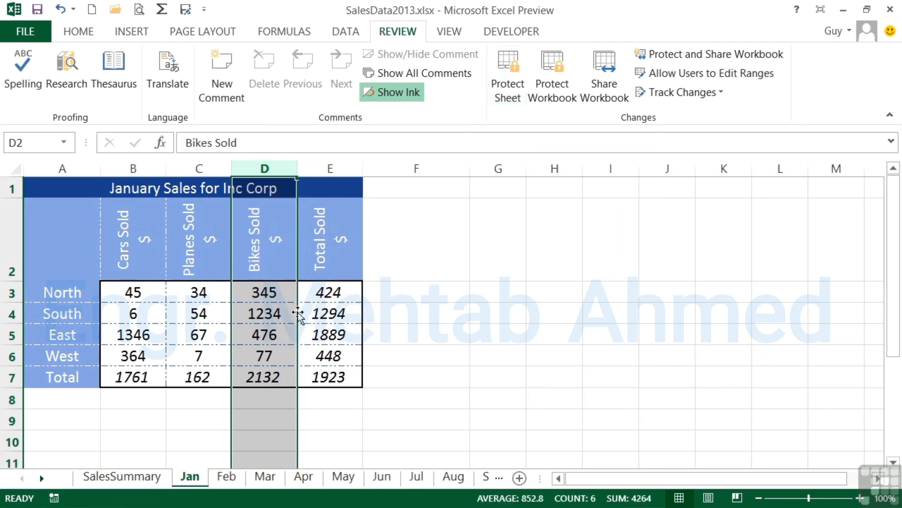
click(282, 294)
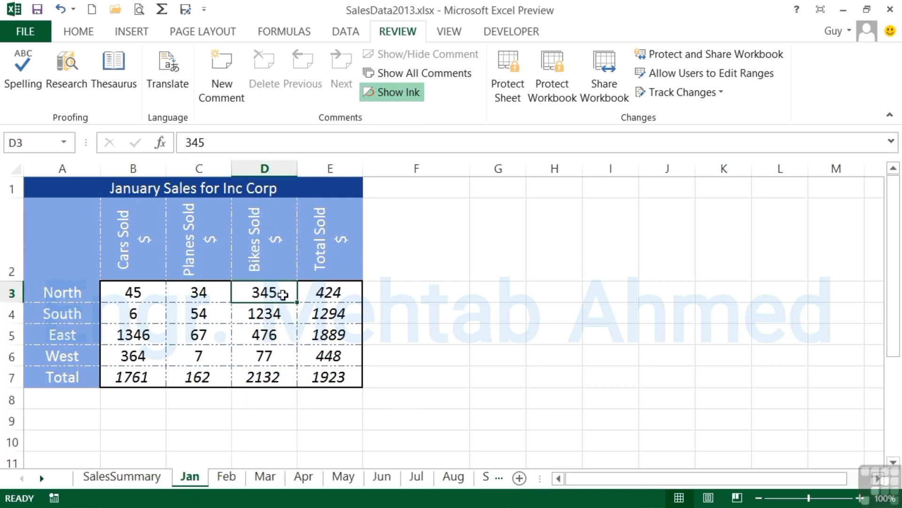
- Protect the Jan sheet with column insertion disallowed, entering and confirming a password to unprotect it
click(507, 68)
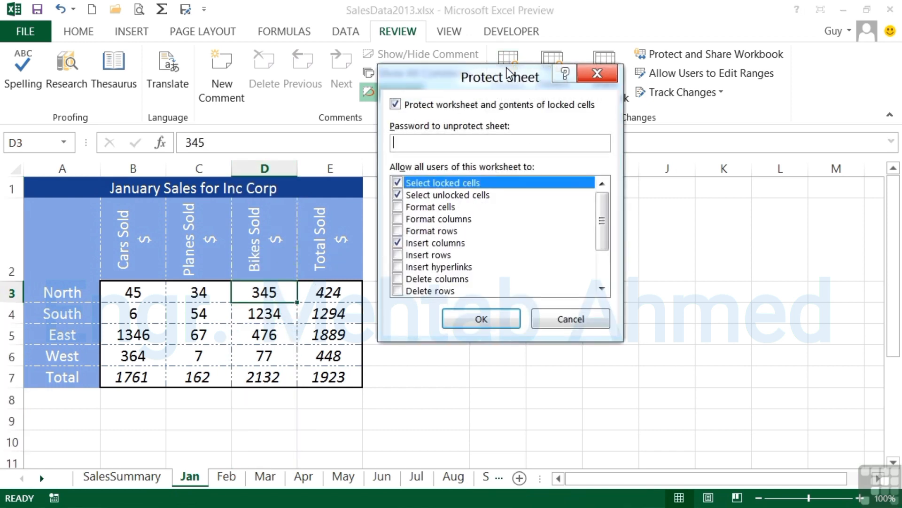
click(398, 243)
click(419, 140)
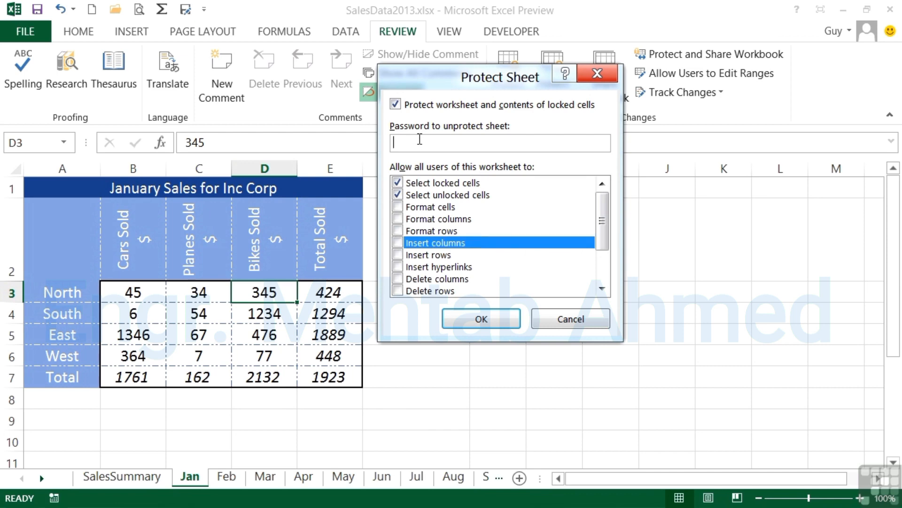
text(abc)
click(499, 324)
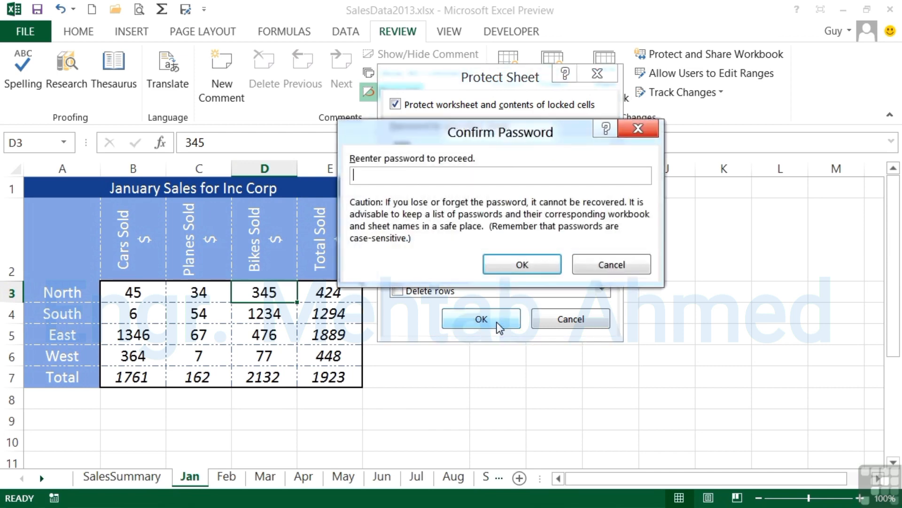
text(abc)
click(512, 264)
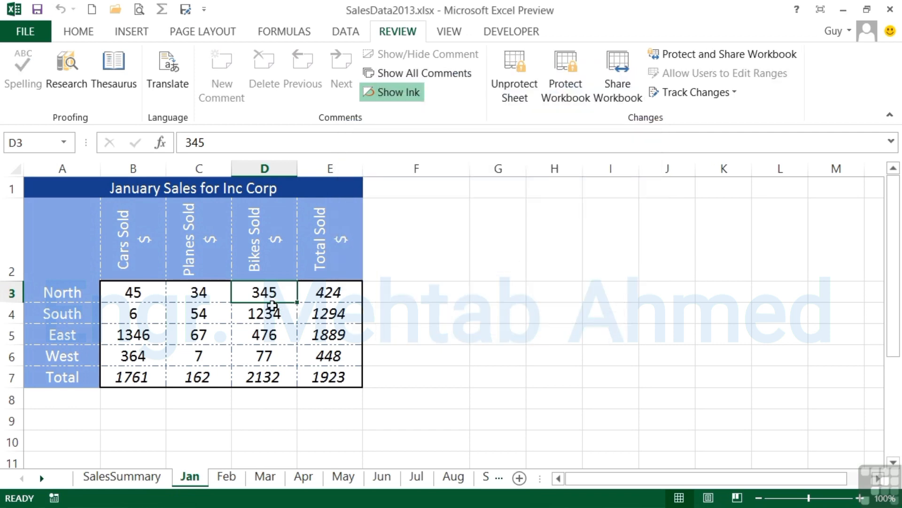
- Try to clear the values in cells D4:E6 of the protected sheet
drag(266, 311, 309, 344)
key(Delete)
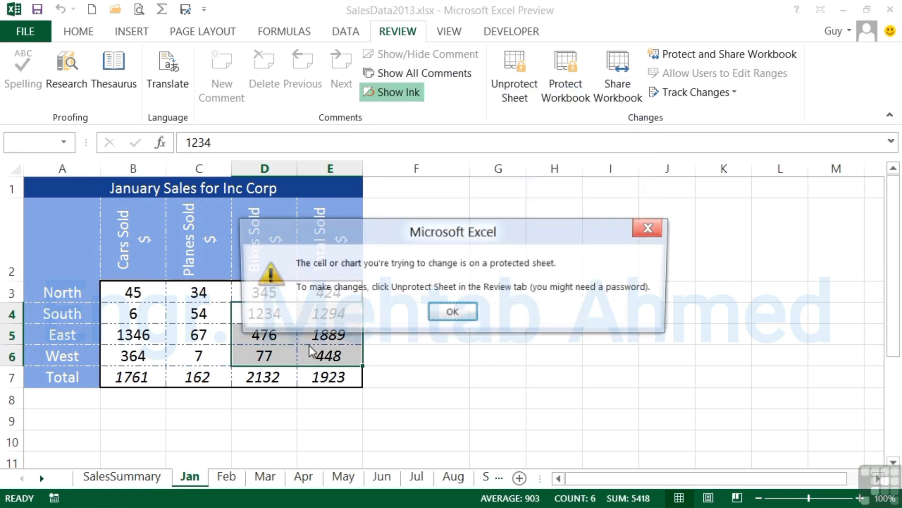
click(445, 312)
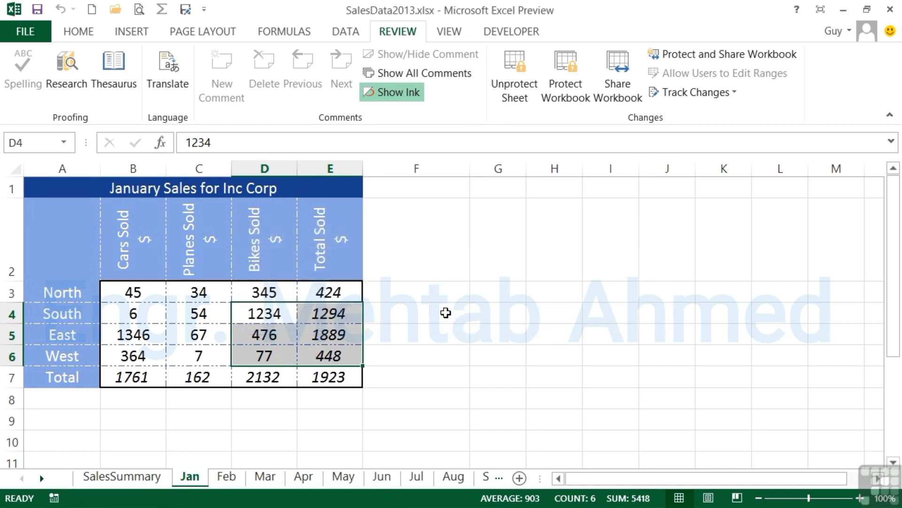
- Start unprotecting the Jan sheet and enter a password in the unprotect password field
click(515, 72)
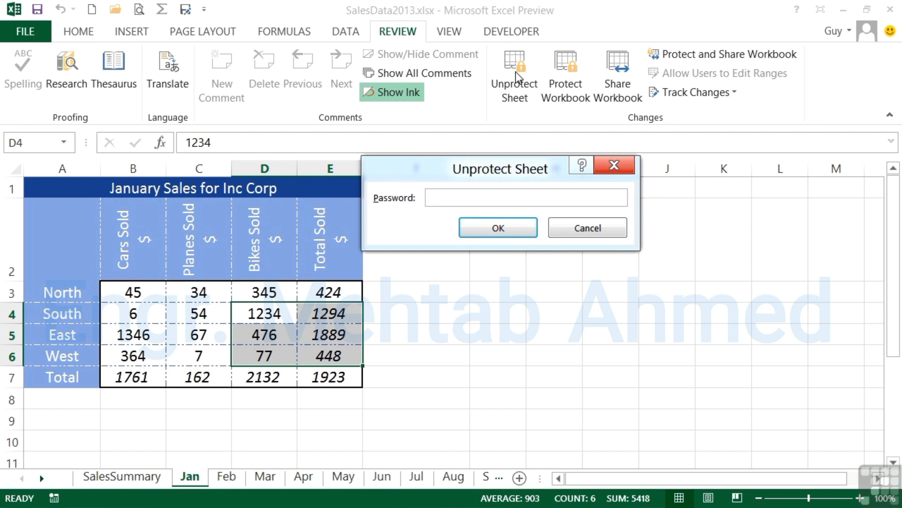
text(123)
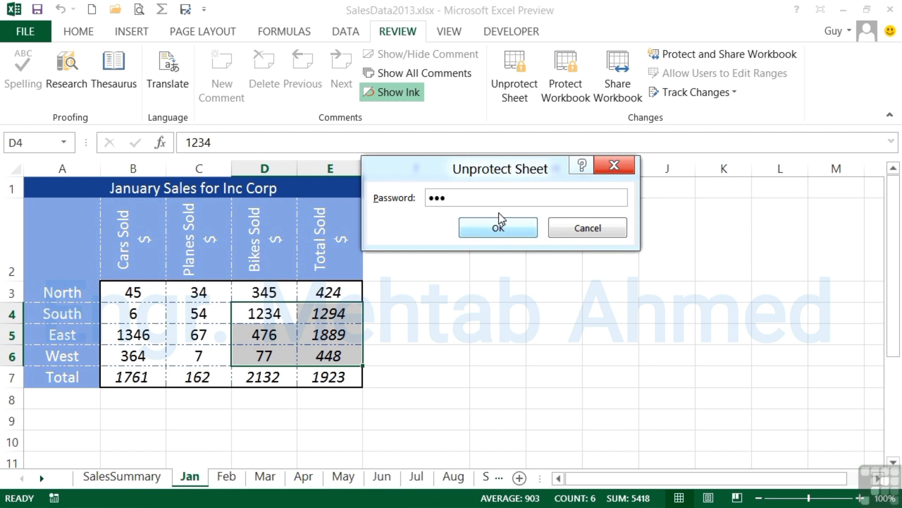
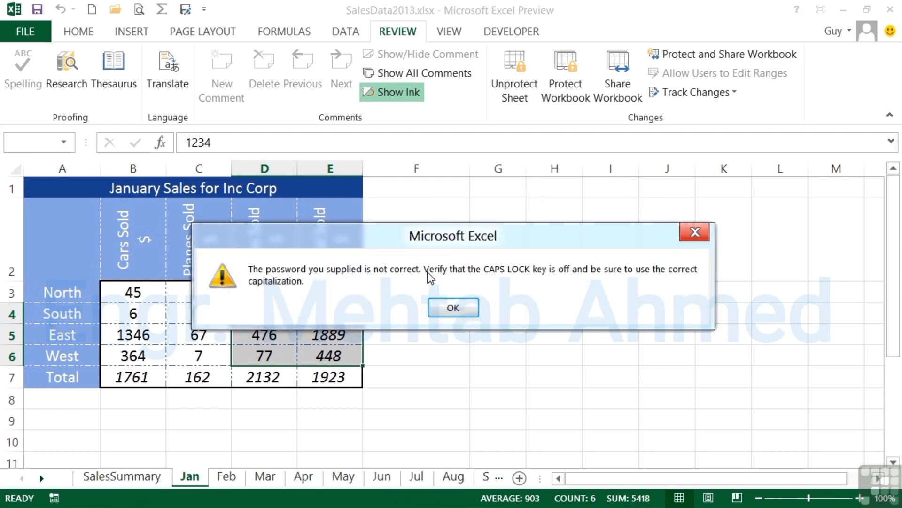
- Dismiss the incorrect-password message and unprotect the Jan sheet by entering its password
click(451, 308)
click(516, 88)
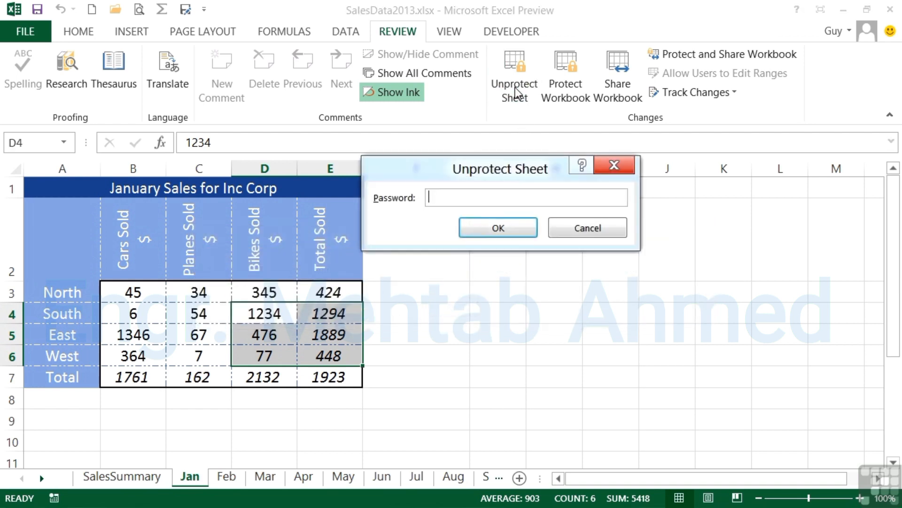
text(•••)
click(499, 227)
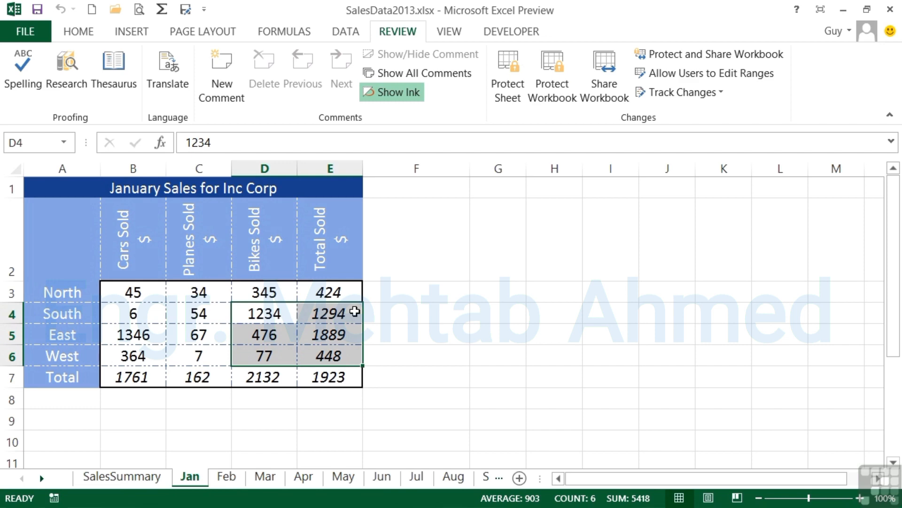
- Protect the Feb sheet with the default permissions and no password
click(229, 477)
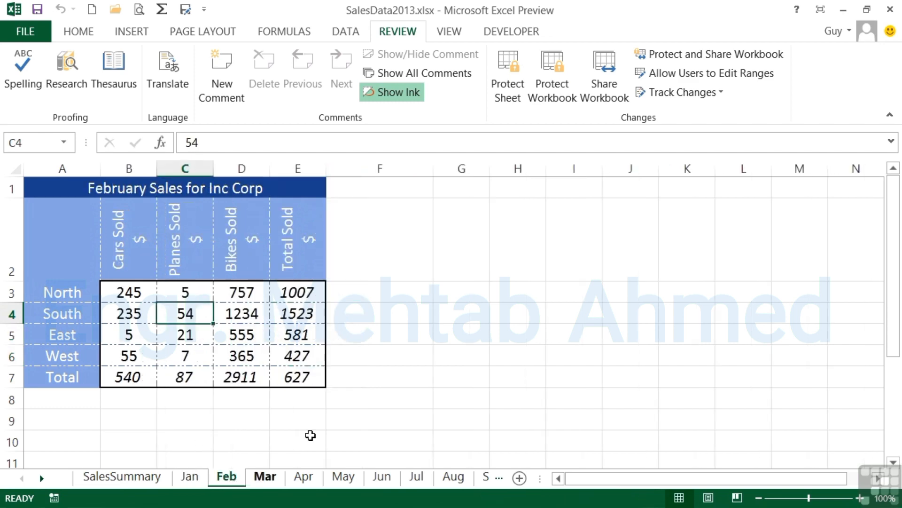
click(511, 92)
click(512, 318)
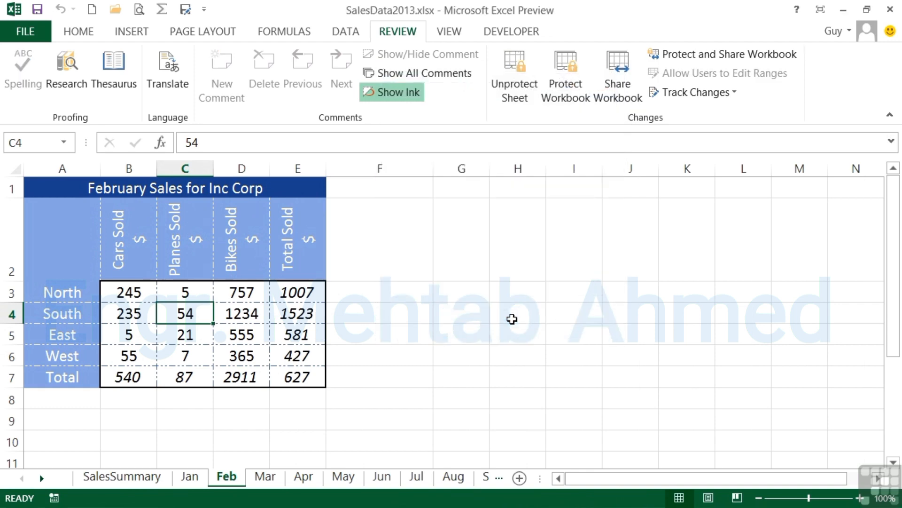
- Protect the Mar sheet with the default permissions and no password, and check which formatting commands are available
click(271, 478)
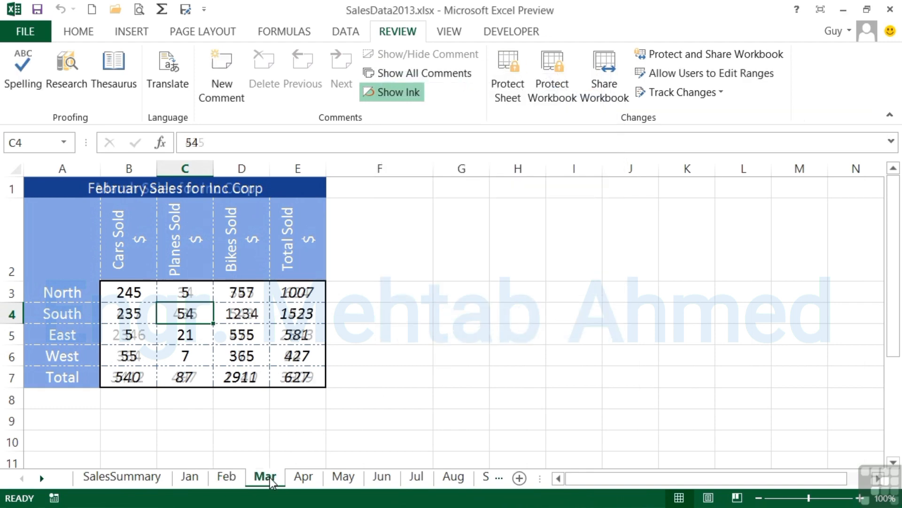
click(508, 87)
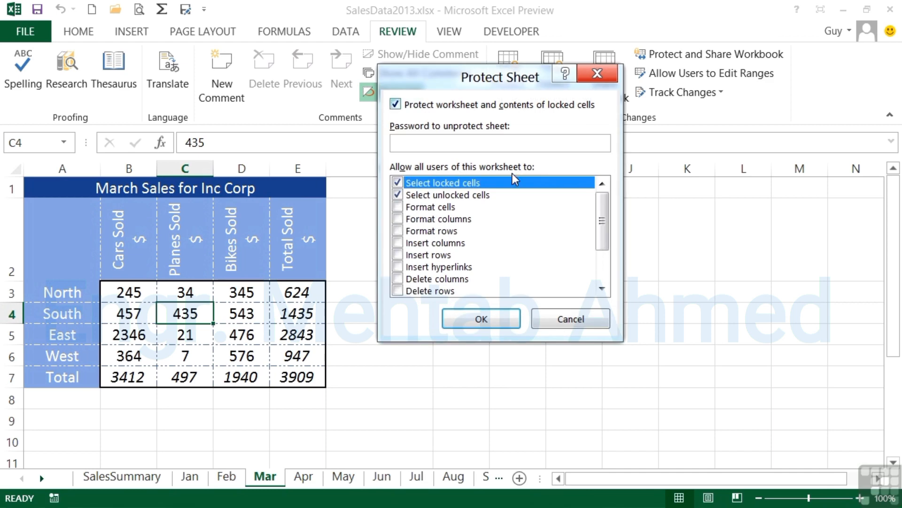
click(484, 318)
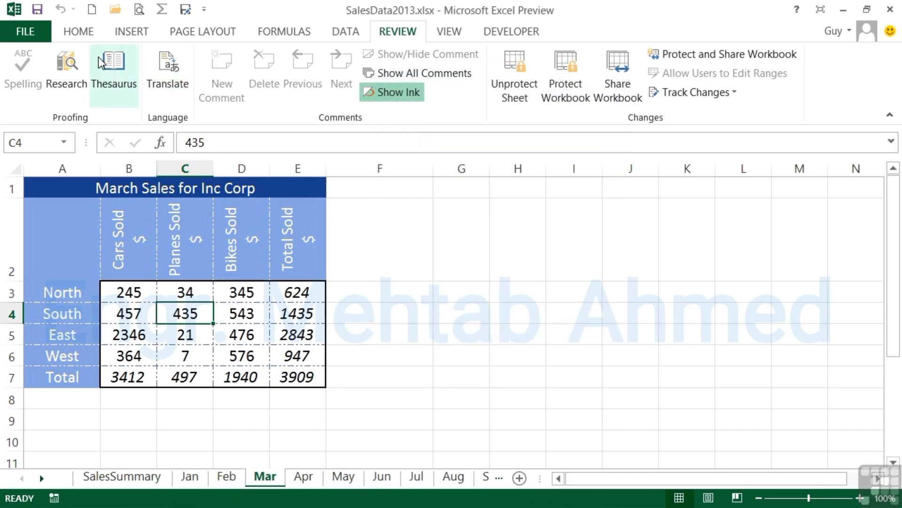
click(94, 34)
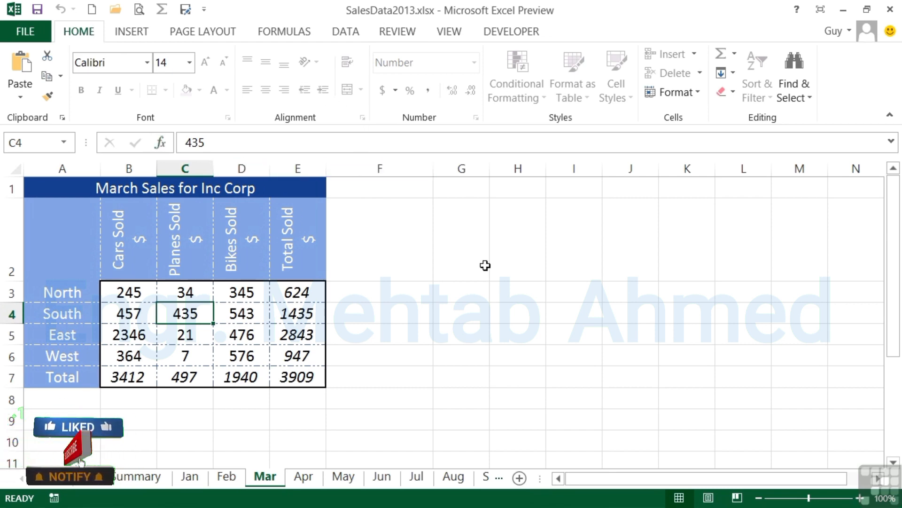
- Unprotect the Mar sheet and check the availability of the formatting commands again
click(396, 33)
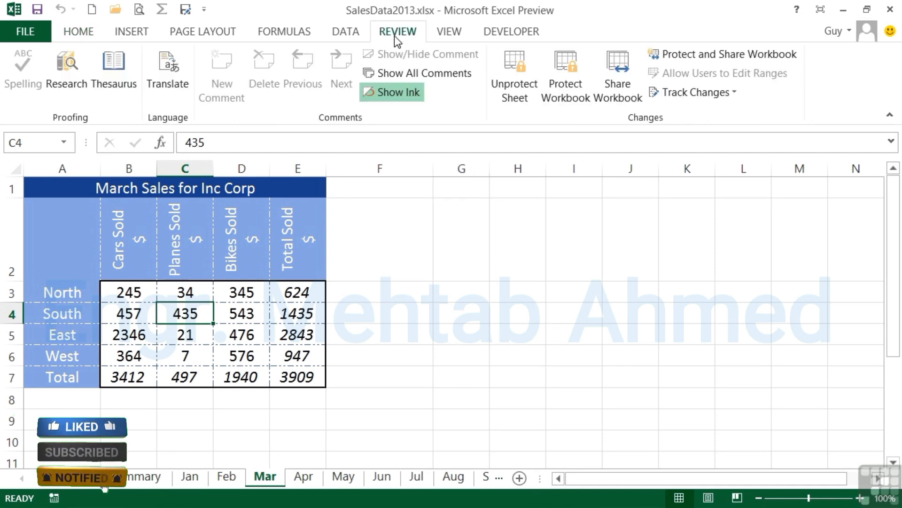
click(515, 85)
click(86, 37)
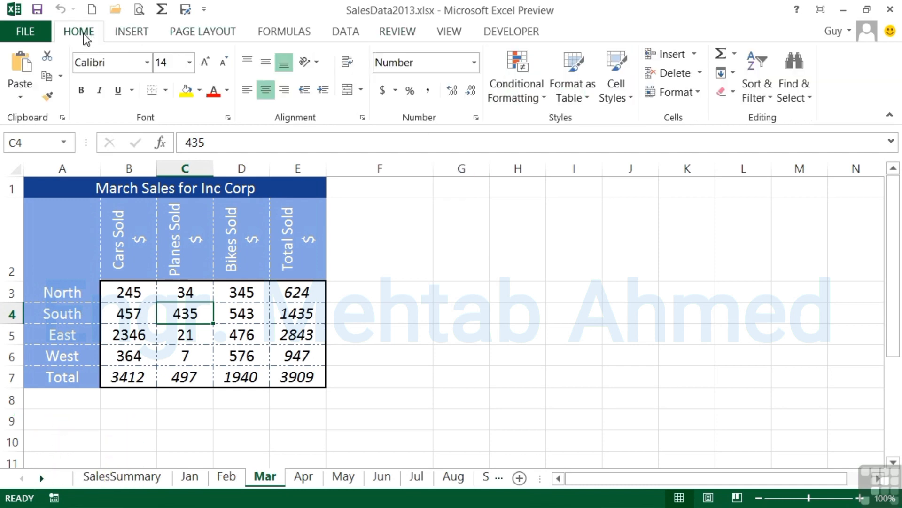